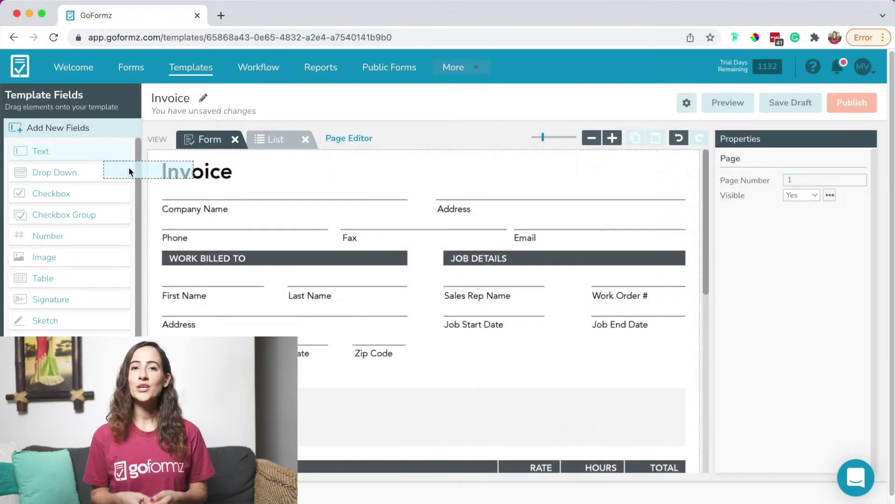
Place a new text field (Text 38) on the Invoice canvas beneath the Invoice heading
left_click_drag(128, 166, 164, 184)
Widen the company name field, add Text 39 by Address, add a narrowed Number 40 by Phone, and add a list-view number field
left_click_drag(250, 193, 410, 192)
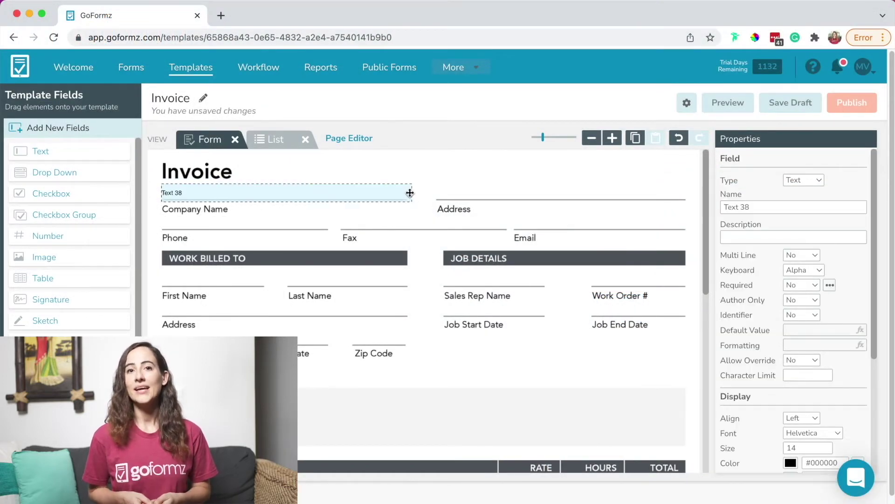
left_click_drag(40, 149, 436, 186)
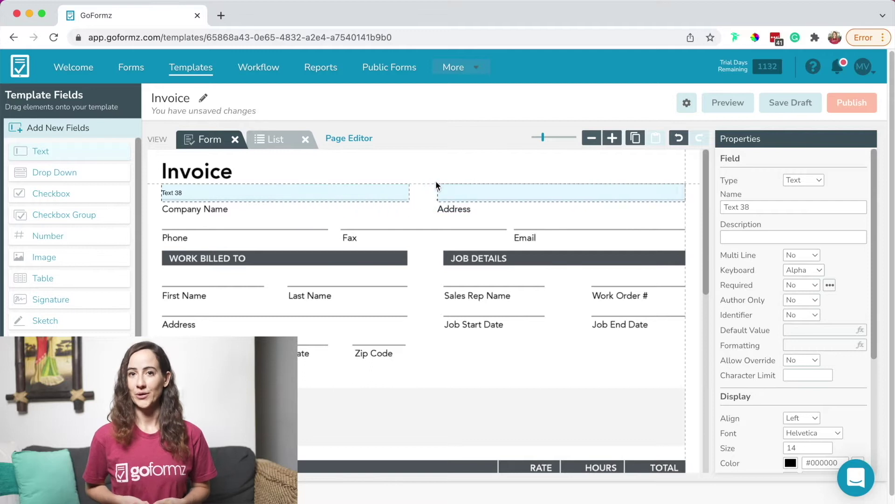
left_click_drag(66, 249, 164, 219)
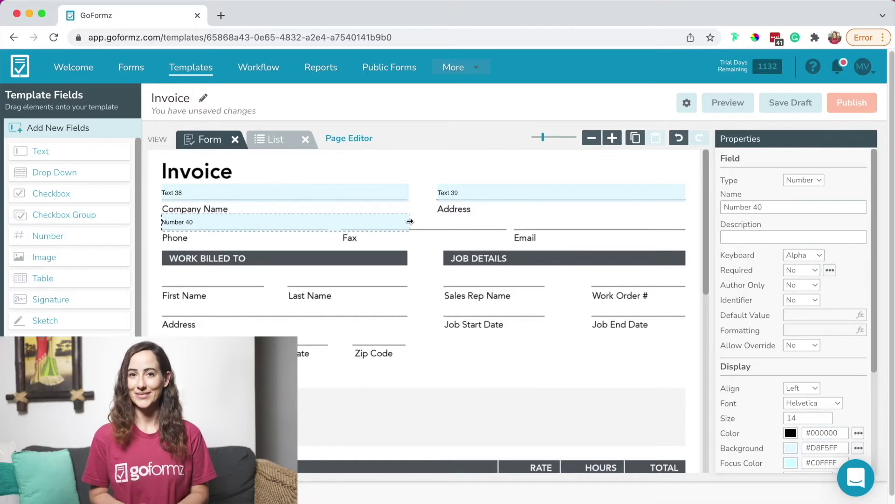
left_click_drag(410, 220, 326, 222)
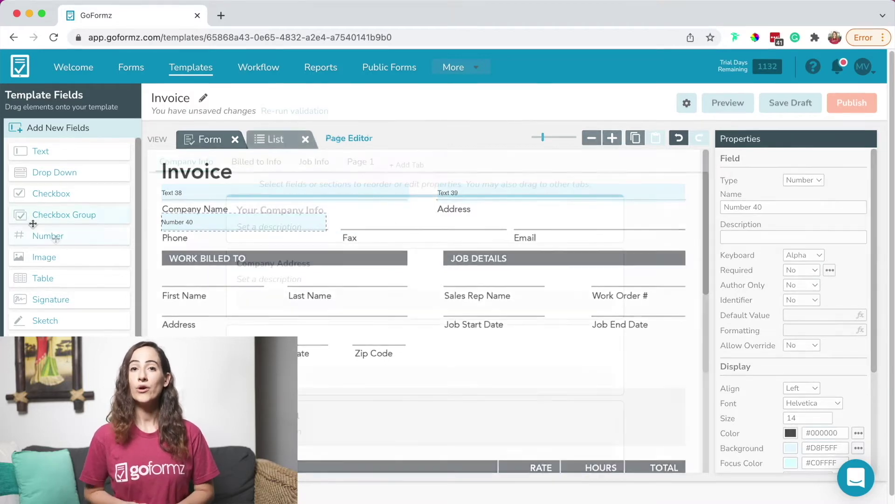
left_click_drag(49, 236, 266, 327)
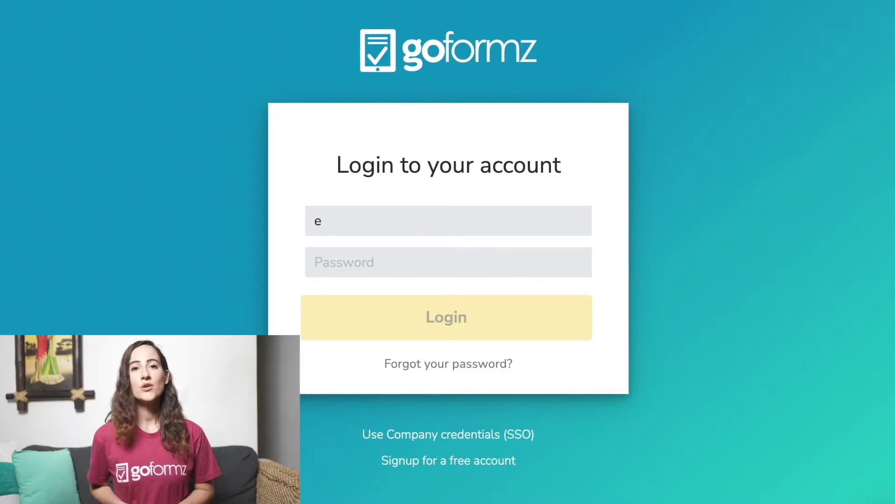
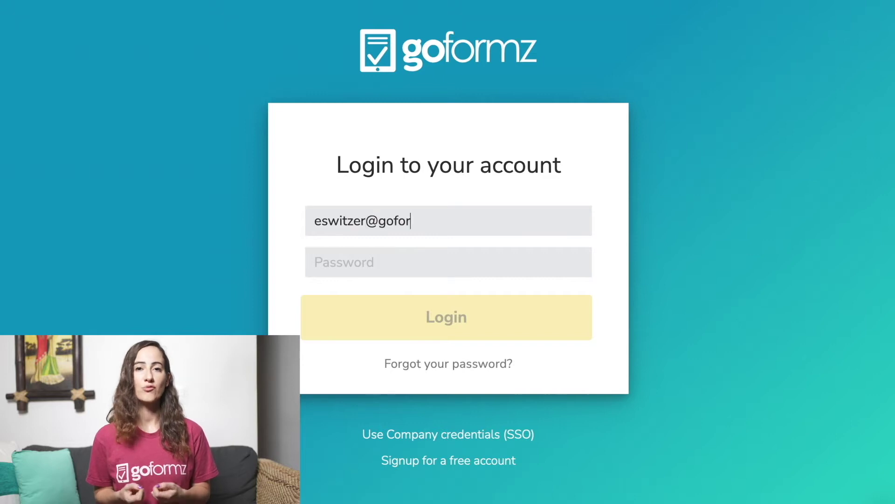
Log in to GoFormz with the account e-mail and password
key("Tab")
type("•••••••••••••")
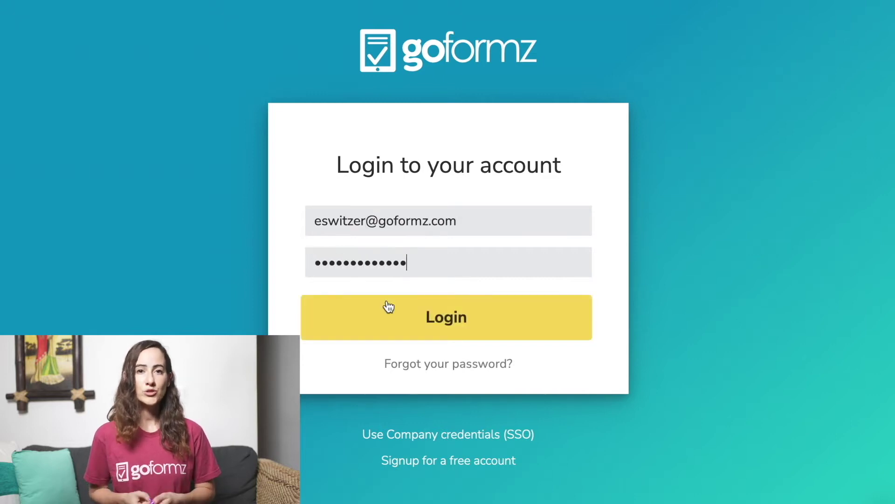
left_click(386, 306)
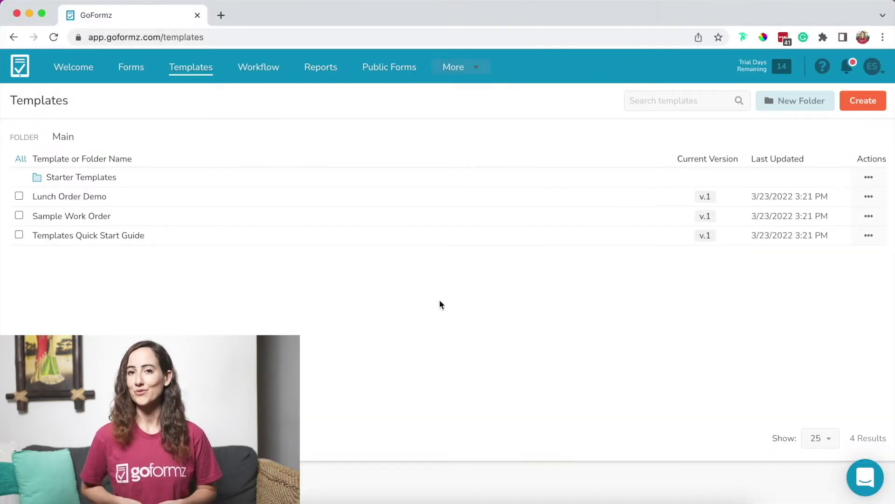
Go from the Welcome page through the account menu to the empty Forms page
left_click(78, 69)
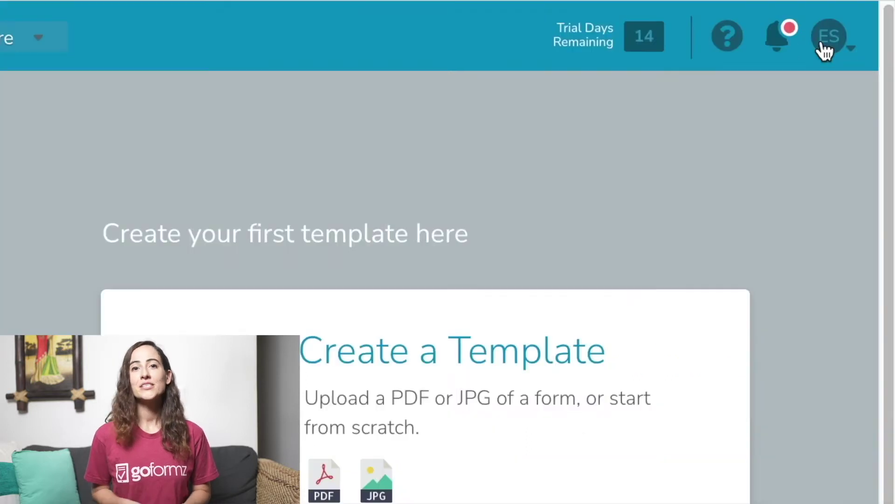
left_click(861, 70)
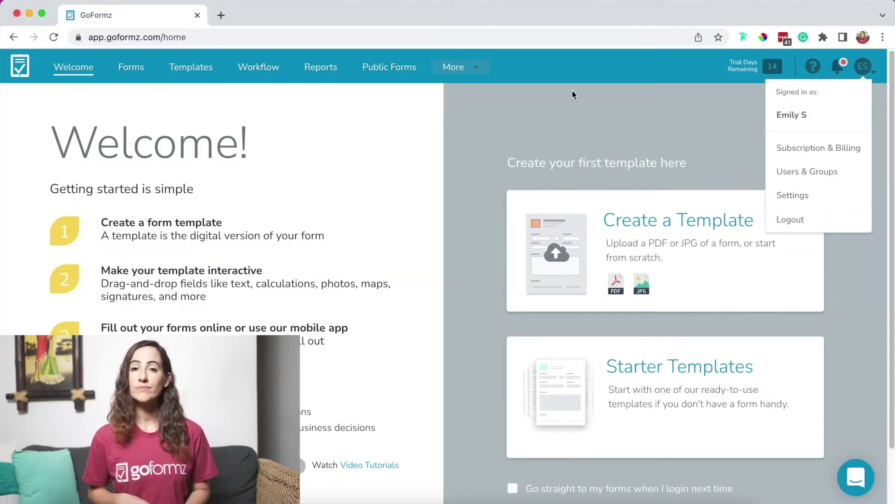
left_click(133, 75)
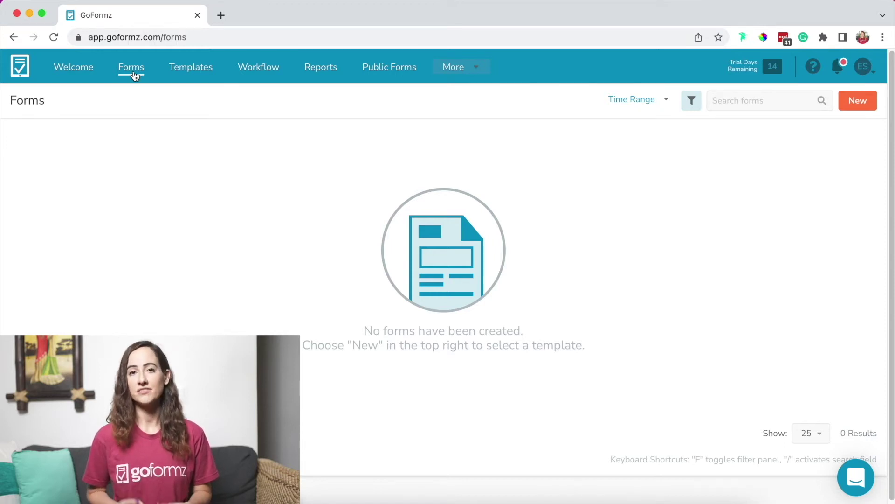
Browse the Jobsite Inspection - Starter template inside the Starter Templates folder
left_click(195, 76)
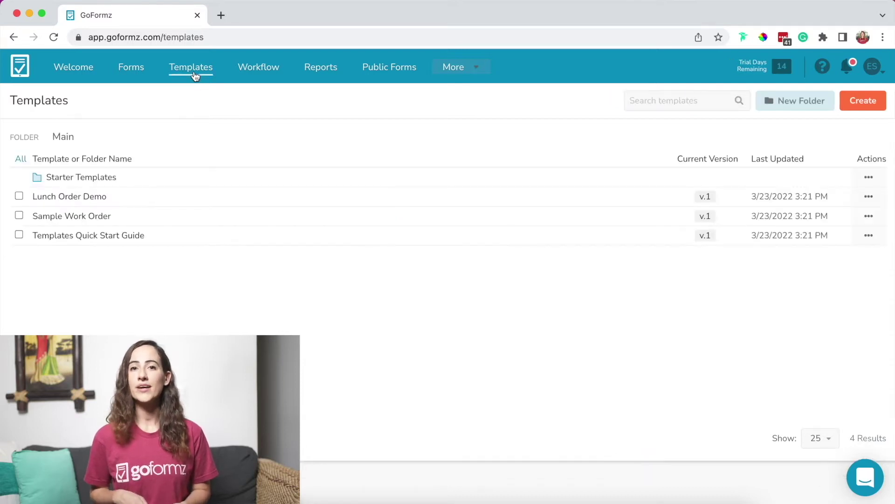
left_click(110, 178)
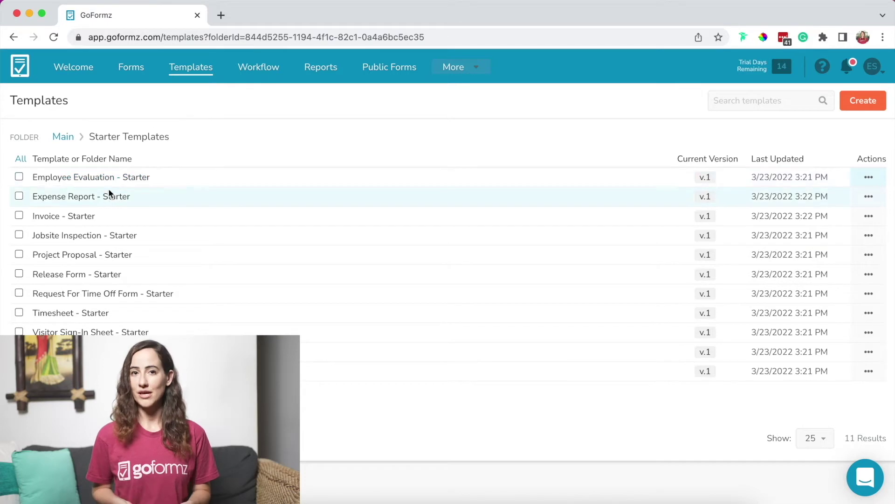
left_click(116, 239)
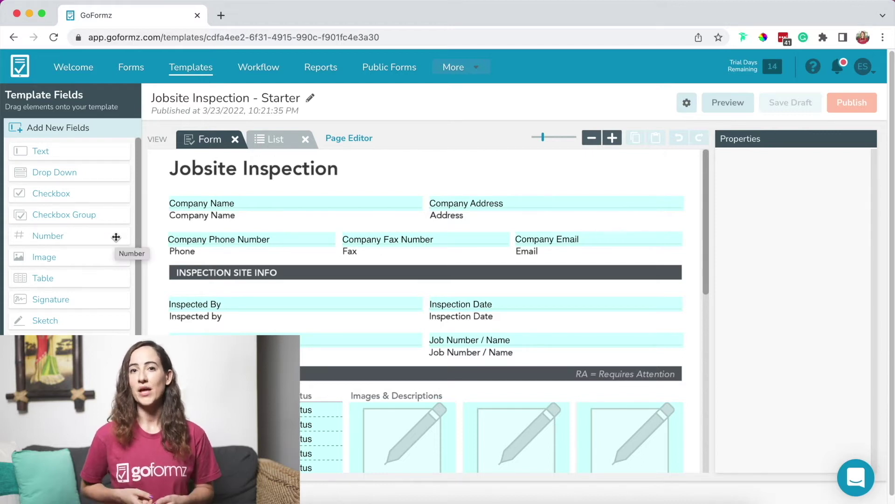
scroll(116, 237, "down", 1)
scroll(274, 272, "down", 3)
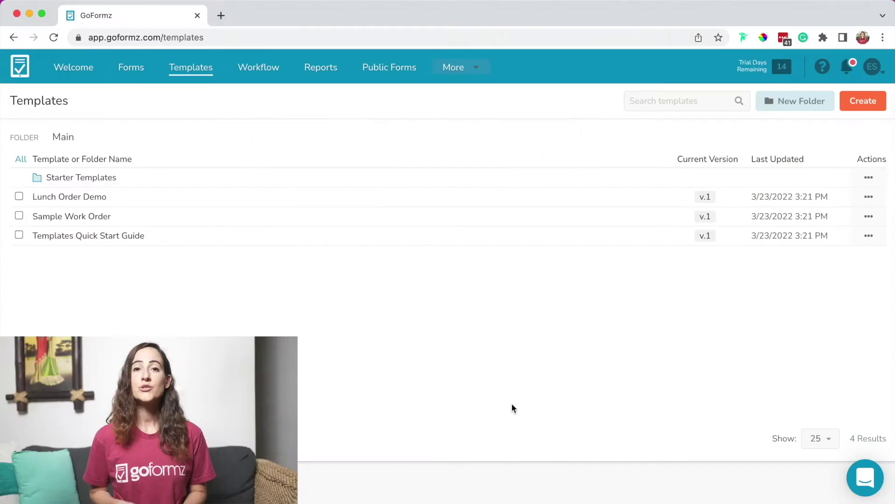
Begin a new template with Create on the Templates page
left_click(858, 111)
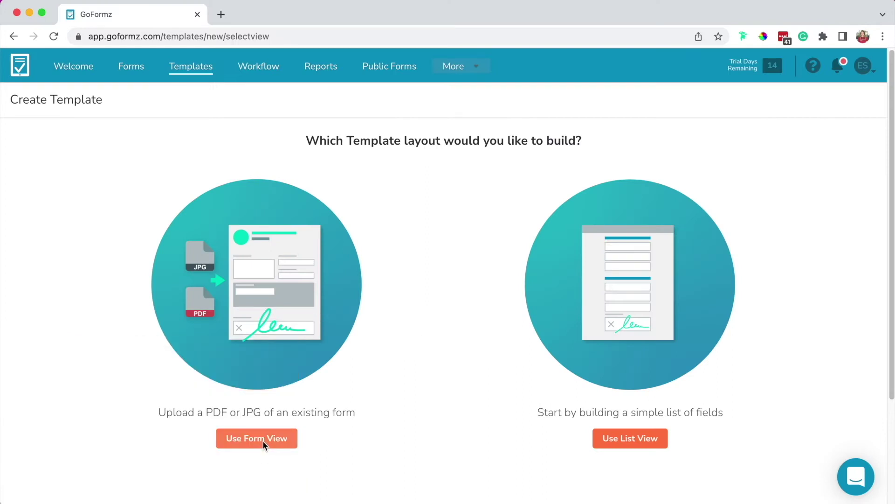
Choose Form View and upload the Work Order PDF as the template background
left_click(263, 441)
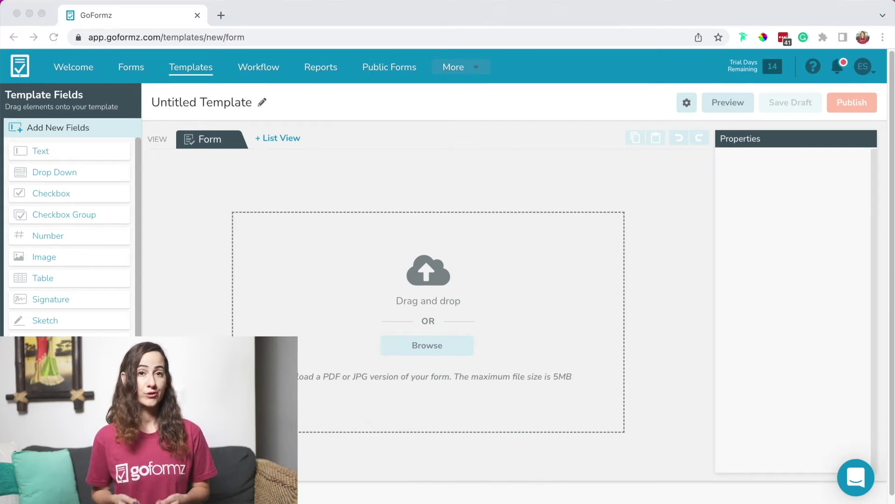
left_click_drag(844, 248, 471, 346)
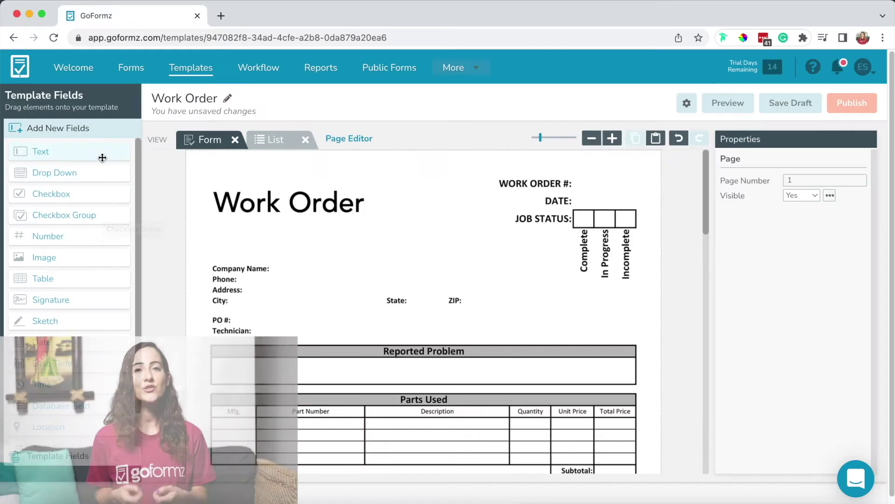
Add Text 1 beside Company Name and Number 2 beside Phone, discarding the Address and City fields
left_click_drag(102, 157, 240, 267)
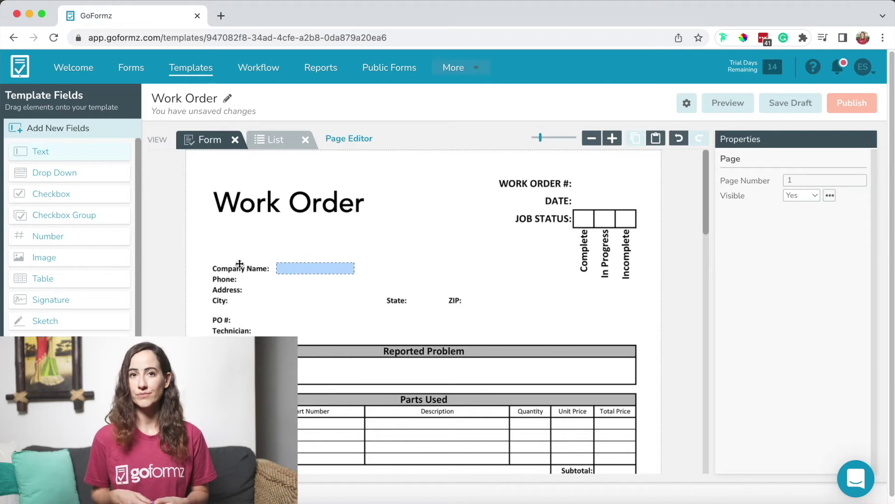
left_click(307, 263)
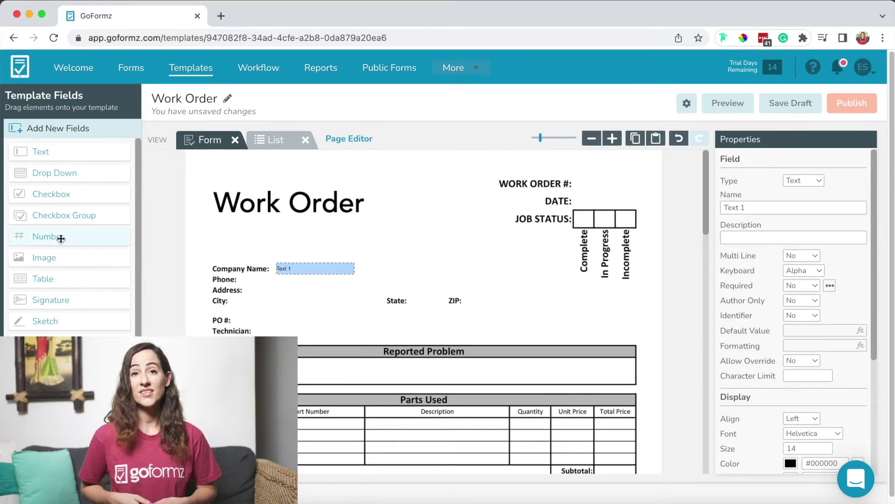
left_click_drag(60, 237, 244, 280)
left_click_drag(99, 149, 275, 290)
left_click_drag(47, 150, 239, 298)
left_click(327, 302)
left_click_drag(360, 325, 241, 288)
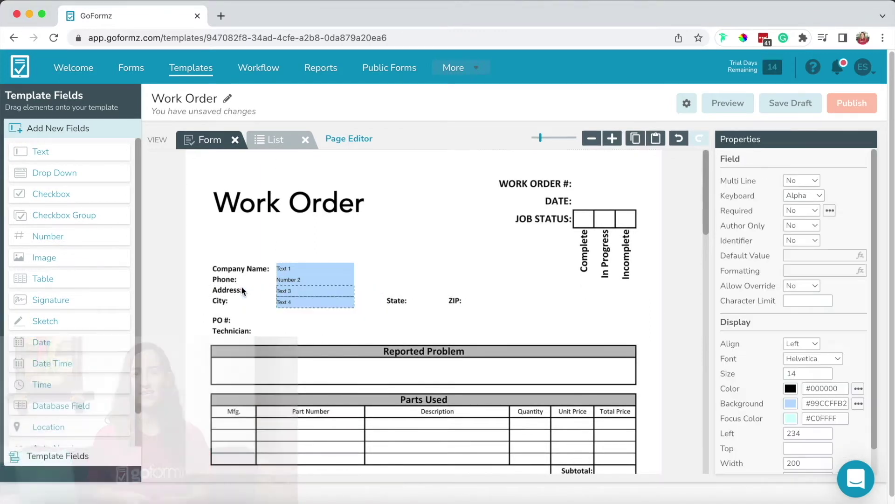
key("Delete")
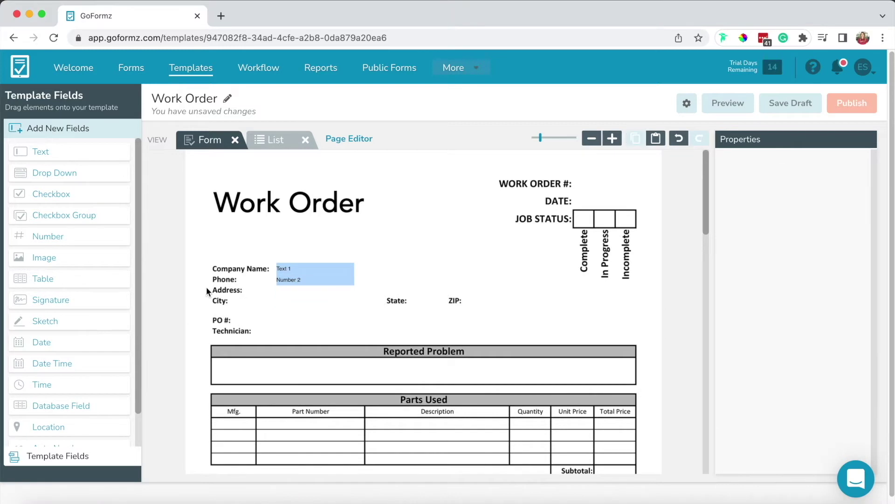
Delete the leftover Text 4, Text 3 and Drop Down 6 fields from the template's field list
left_click(77, 465)
left_click(56, 310)
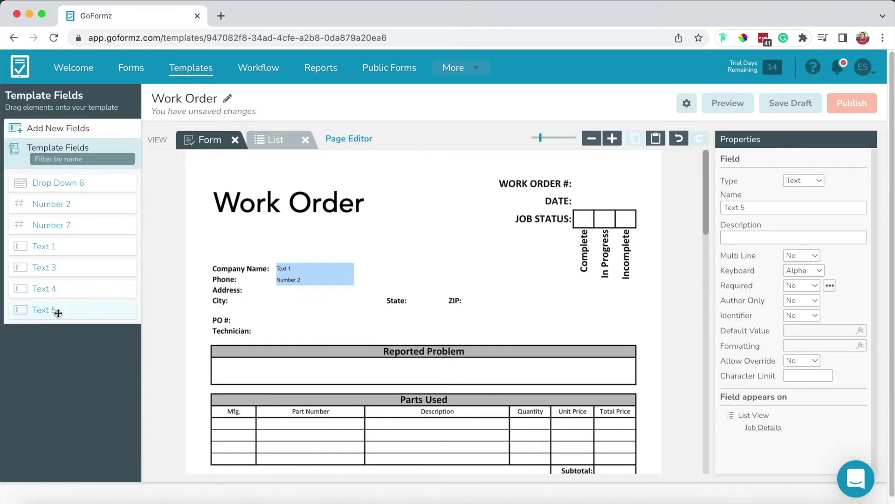
left_click(62, 291)
key("Delete")
left_click(64, 266)
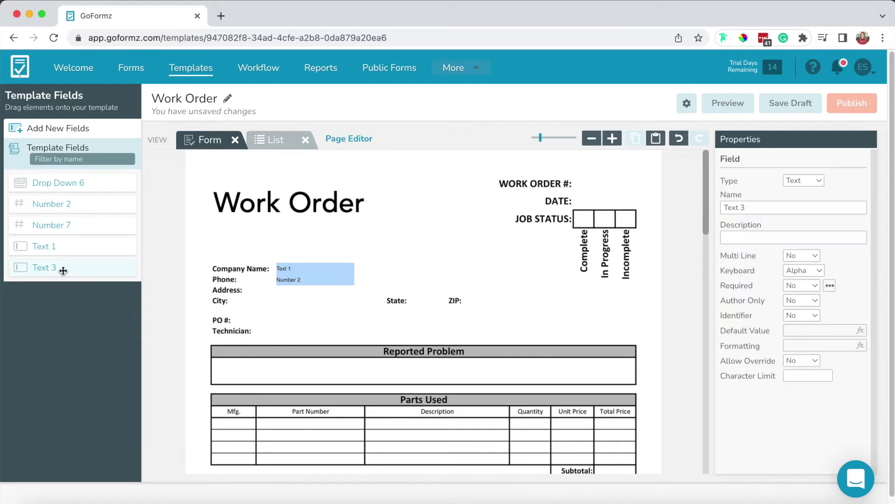
key("Delete")
left_click(70, 182)
key("Delete")
left_click(94, 132)
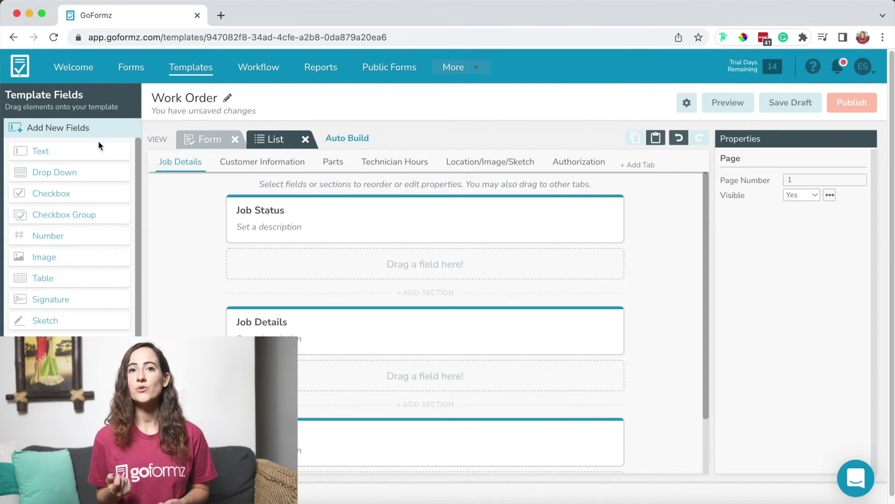
Add a Text field and a Drop Down field to Job Details, then select Customer Name on the form
left_click_drag(98, 146, 256, 255)
left_click_drag(84, 177, 290, 345)
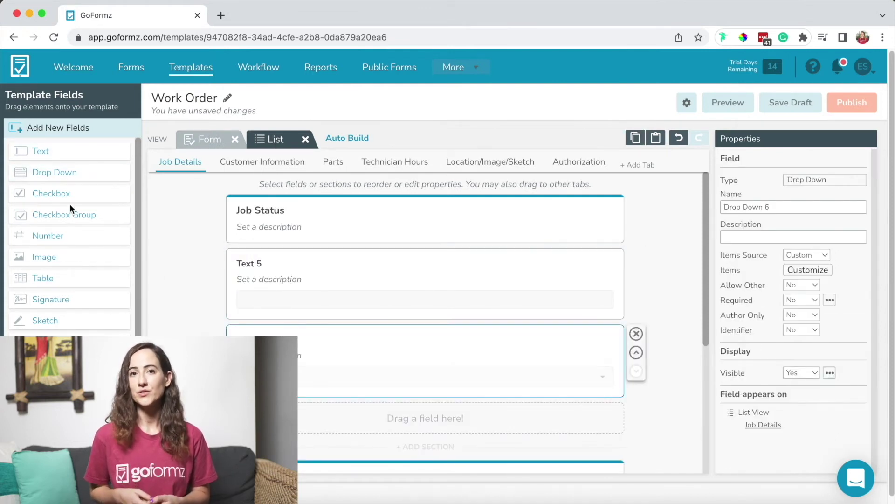
left_click_drag(280, 406, 327, 415)
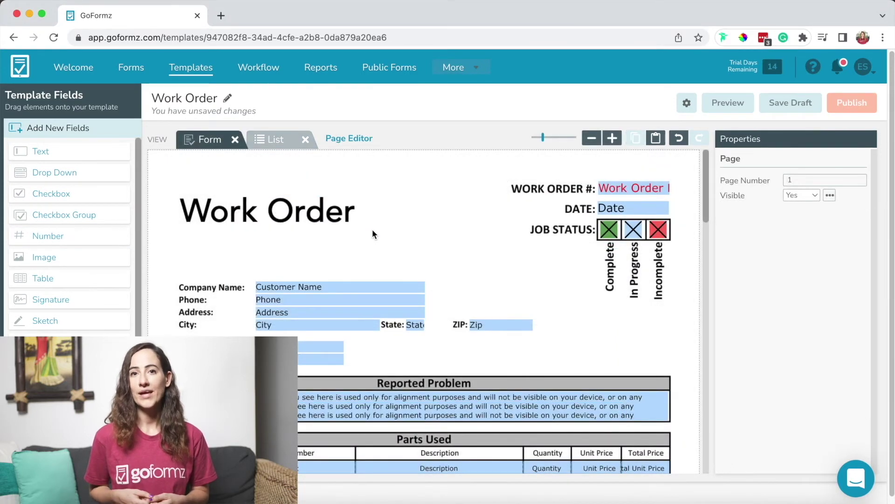
left_click(301, 287)
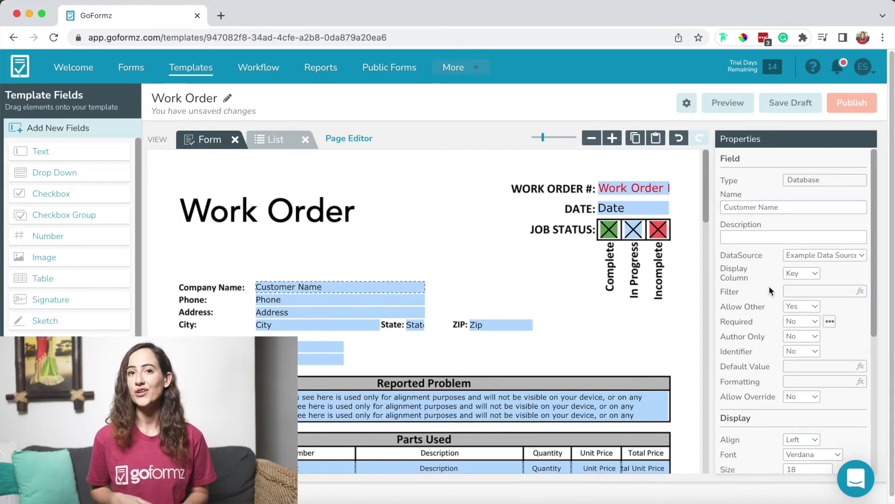
Mark Customer Name as Required: Yes and give it the cyan #00AEE8B2 background
left_click(818, 320)
left_click(802, 307)
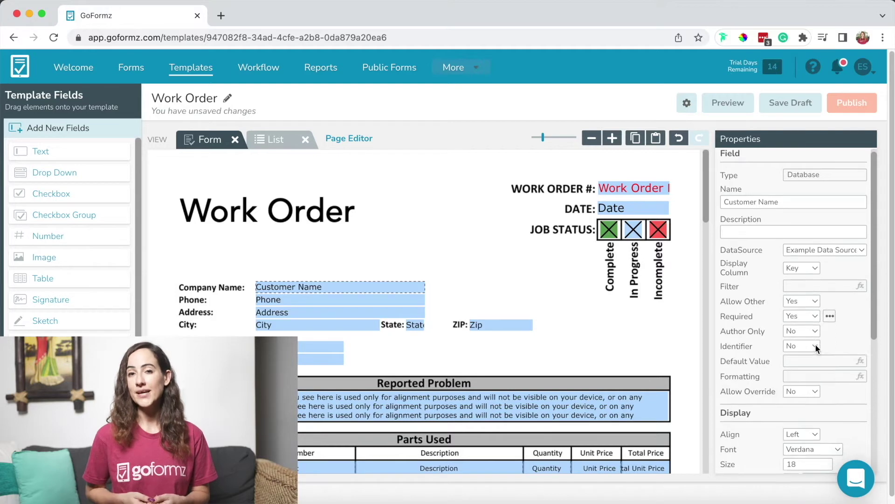
scroll(816, 348, "down", 5)
left_click(792, 327)
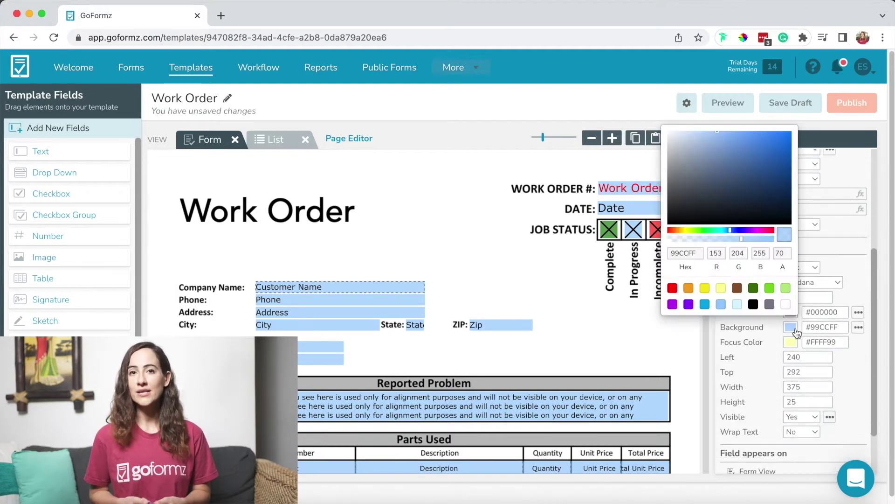
left_click(705, 304)
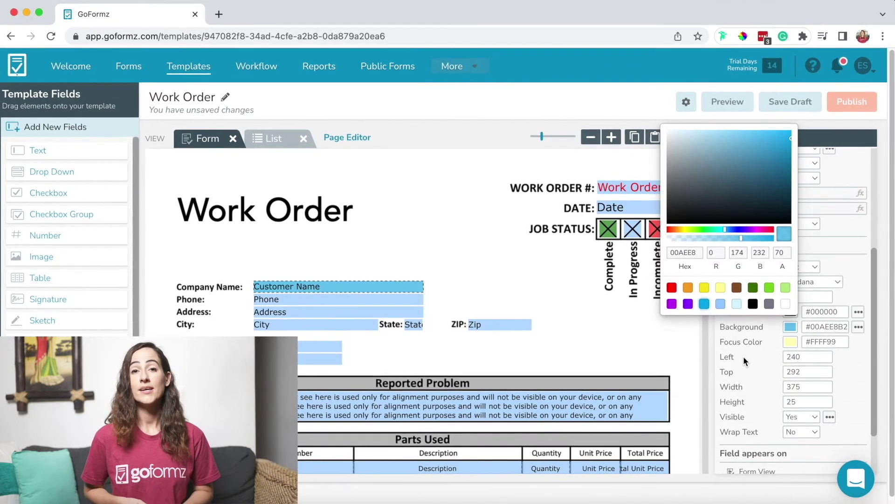
left_click(743, 356)
scroll(743, 354, "up", 5)
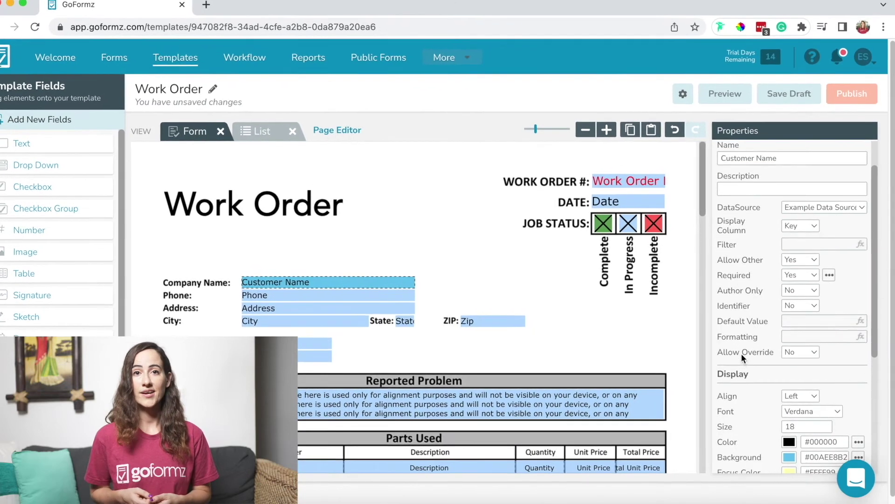
scroll(740, 351, "up", 1)
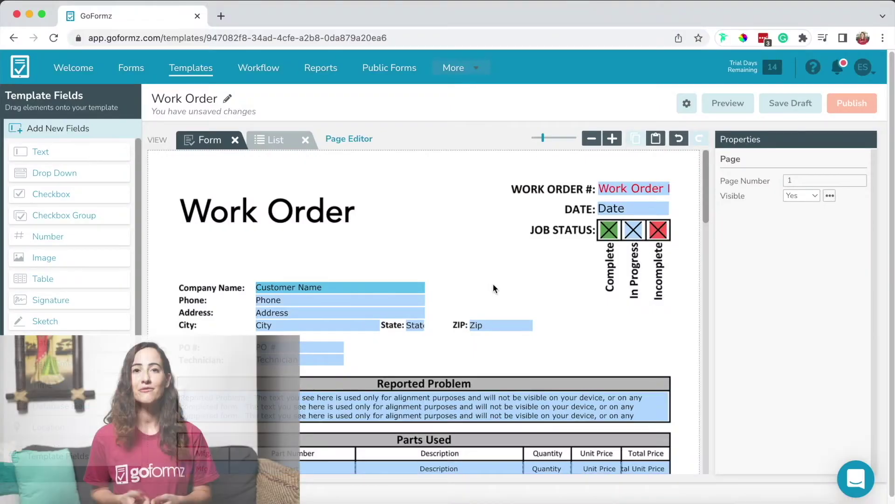
Scroll down the Work Order form to the Hours table and the signature lines
scroll(492, 283, "down", 5)
scroll(491, 284, "down", 3)
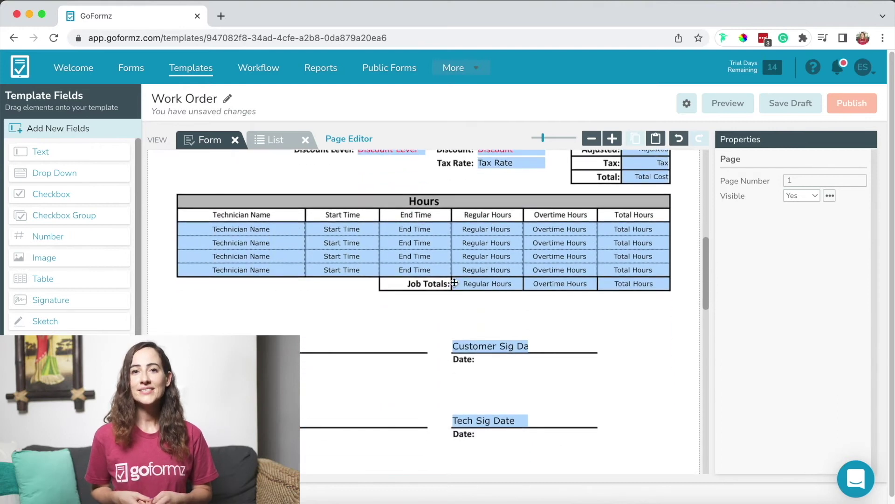
Add customer and technician signature fields, widening the customer one to span its line
left_click_drag(40, 294, 173, 319)
left_click_drag(358, 339, 427, 339)
mouse_move(101, 295)
left_mouse_down()
mouse_move(190, 388)
mouse_move(180, 386)
left_mouse_up()
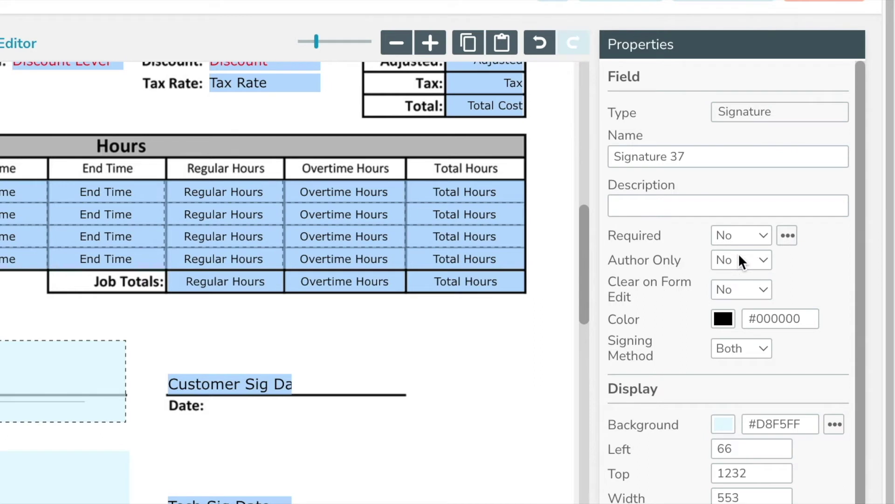
Make the customer signature required and place a checkbox beside it
left_click(743, 236)
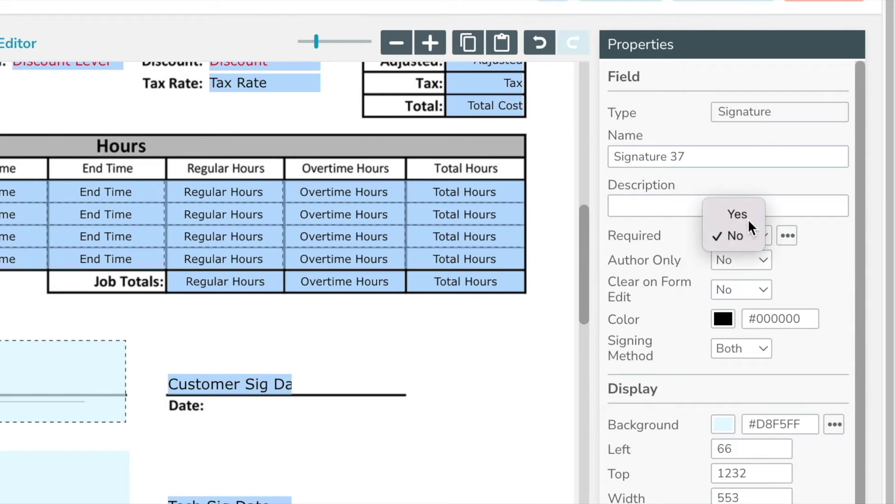
left_click(748, 219)
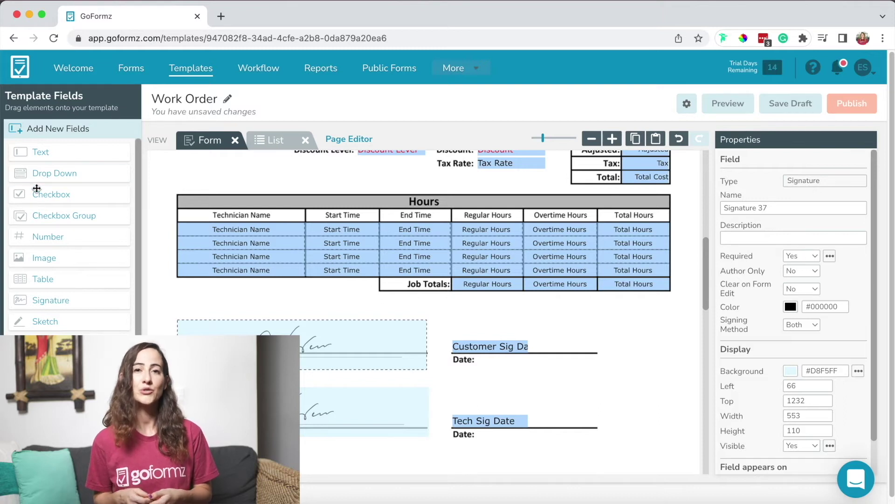
left_click_drag(430, 320, 431, 321)
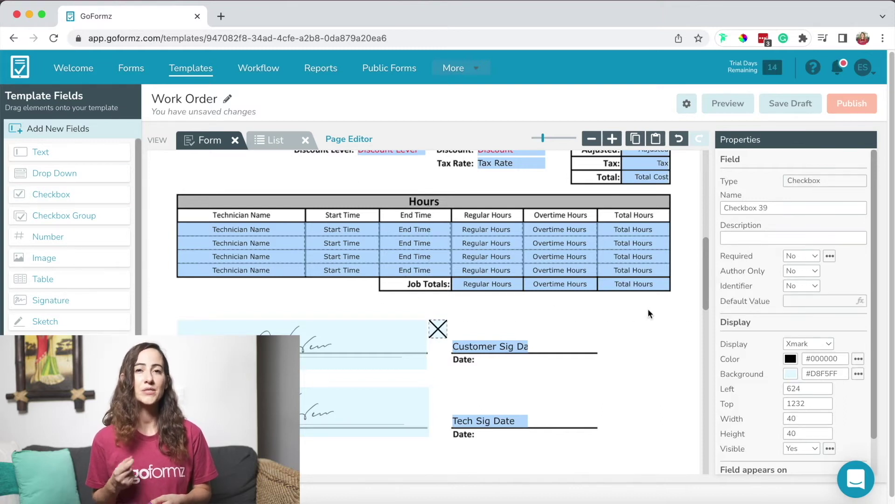
Set Signature 37's Required to =IF([Checkbox 39]="YES","true","false") and return to the form's top
left_click(408, 332)
left_click(830, 256)
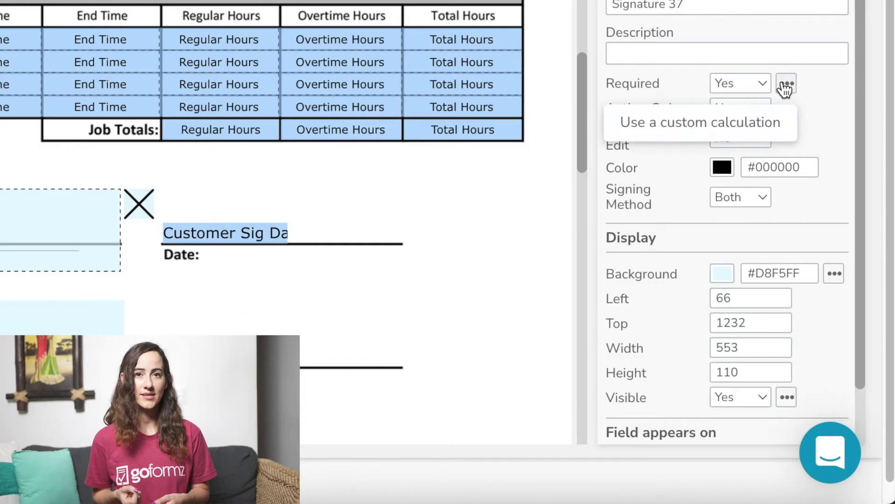
left_click(793, 280)
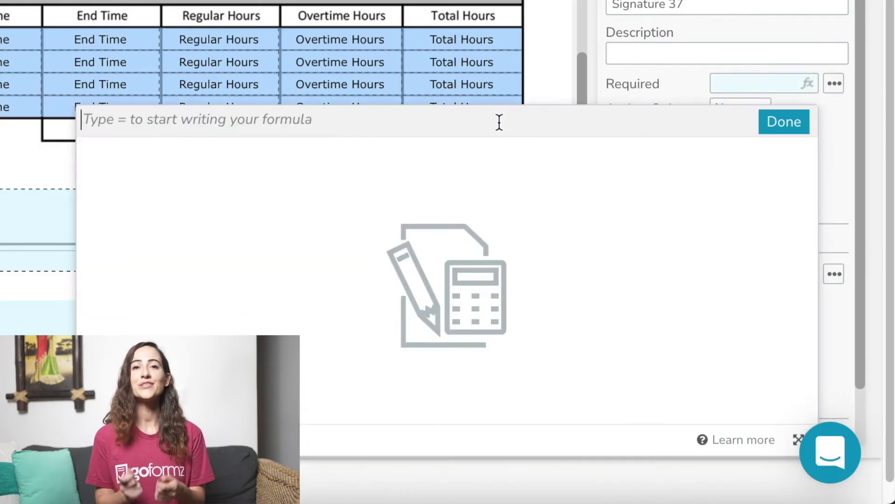
type("=IF")
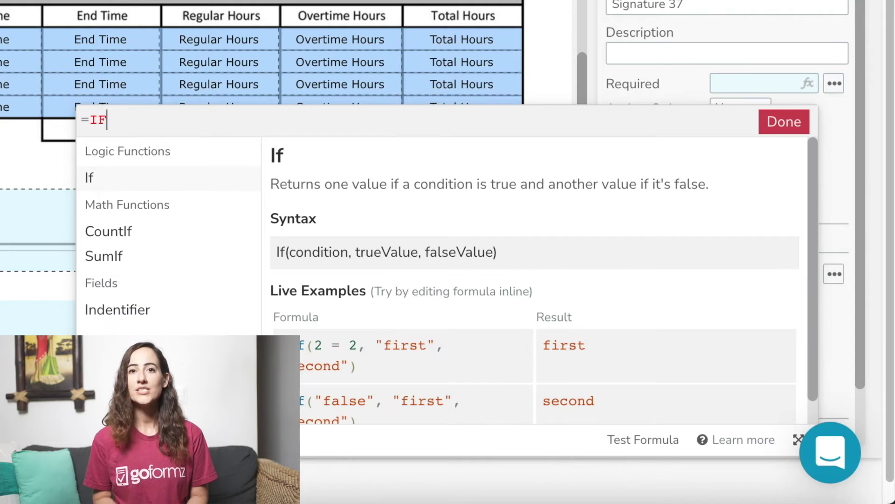
type("([")
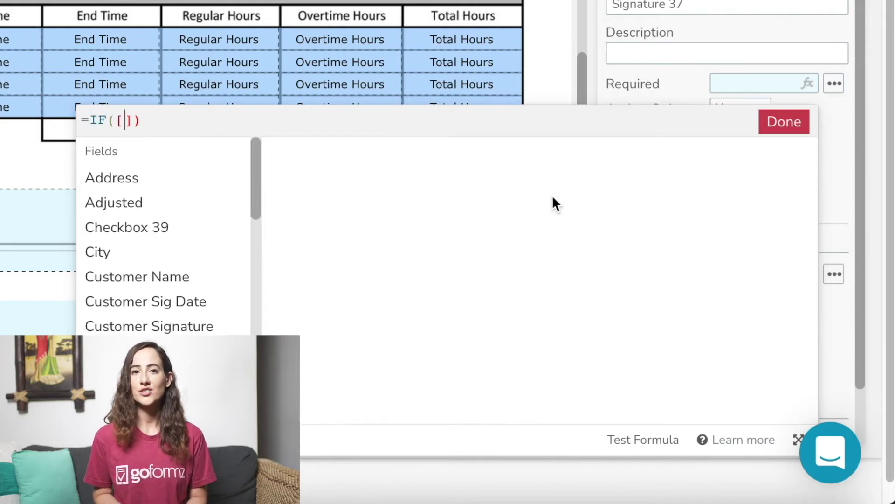
left_click(197, 236)
type("=\"YES\",\"")
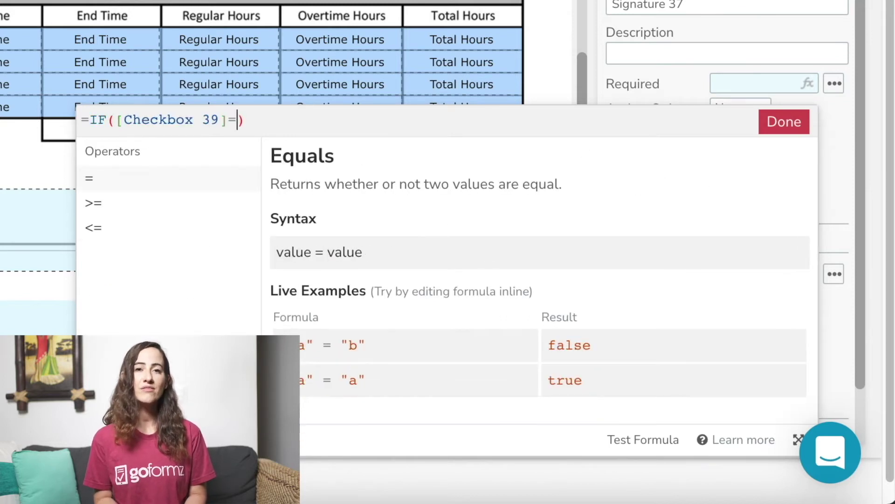
type("true")
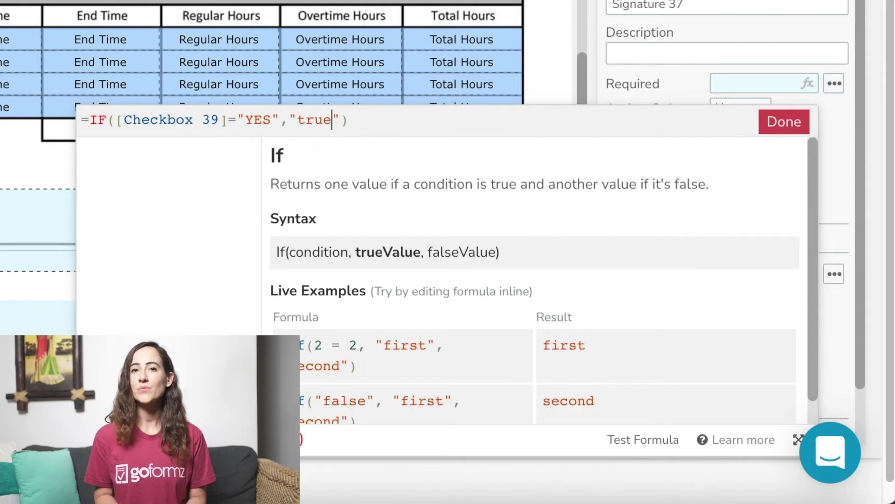
type("\",\"false")
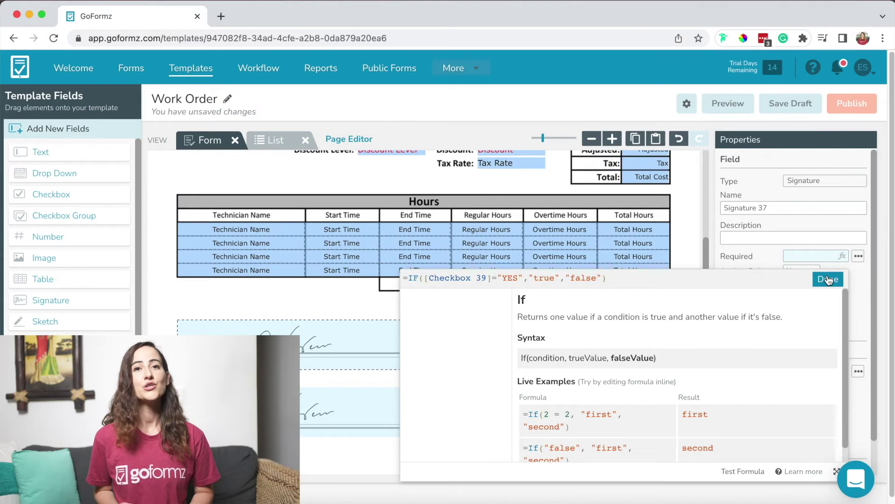
left_click(828, 278)
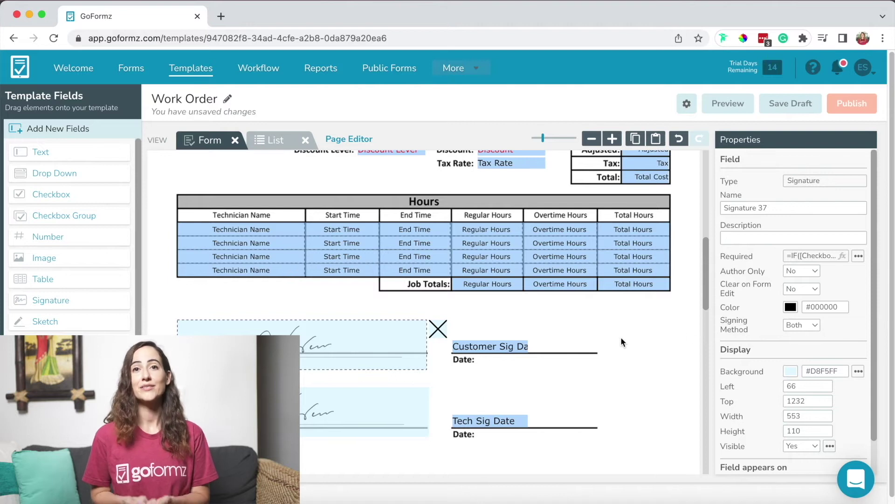
scroll(621, 337, "up", 10)
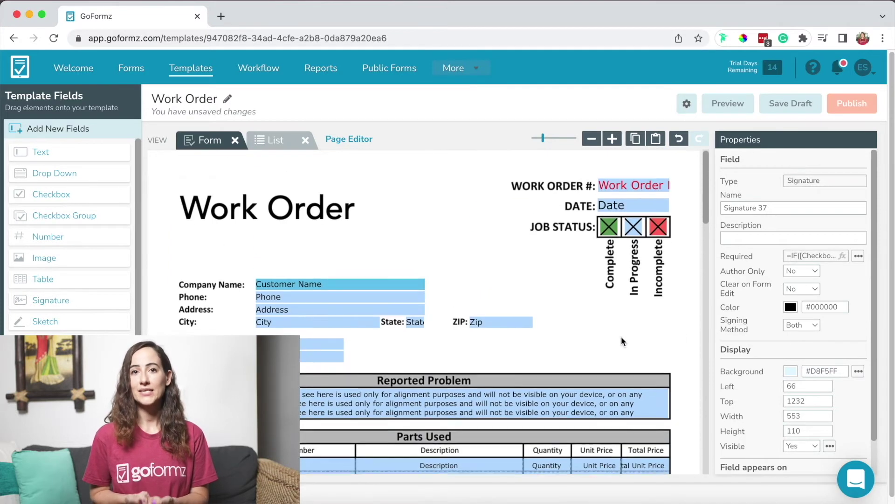
Look at the template settings menu, then save the Work Order template as a draft
left_click(686, 104)
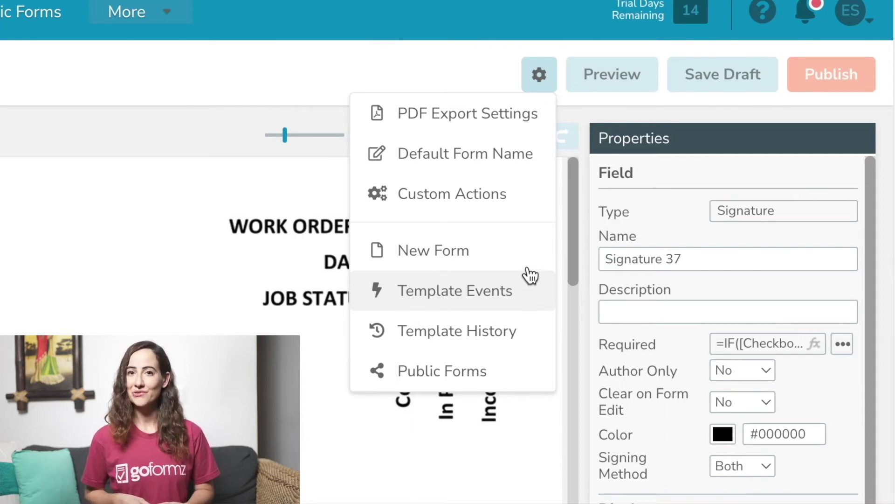
left_click(549, 70)
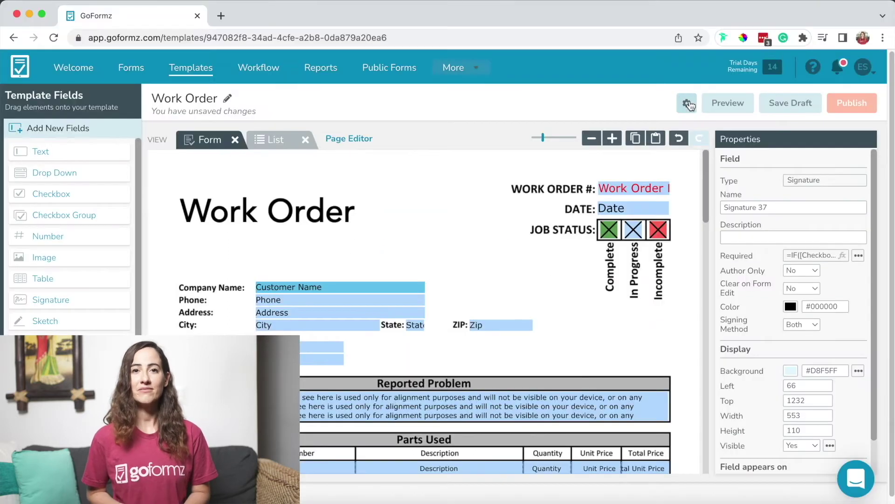
left_click(775, 108)
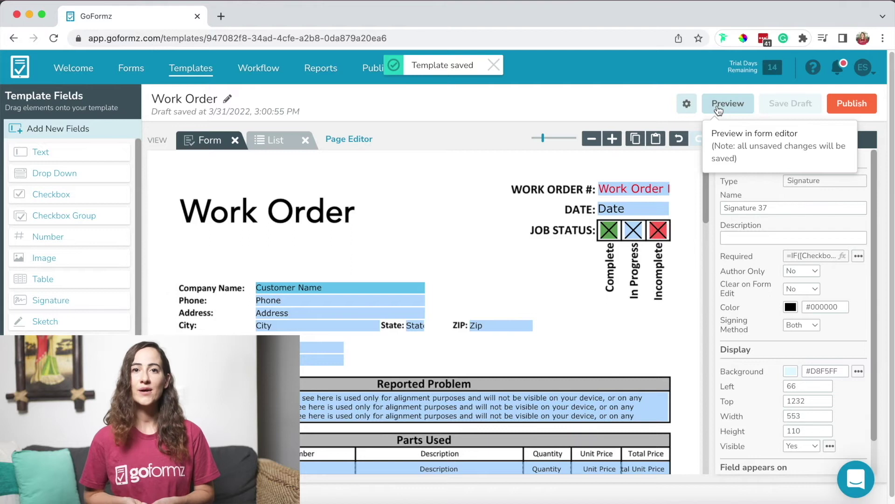
Preview the Work Order as a fillable form and try Test Complete, dismissing the required-fields warning
left_click(718, 107)
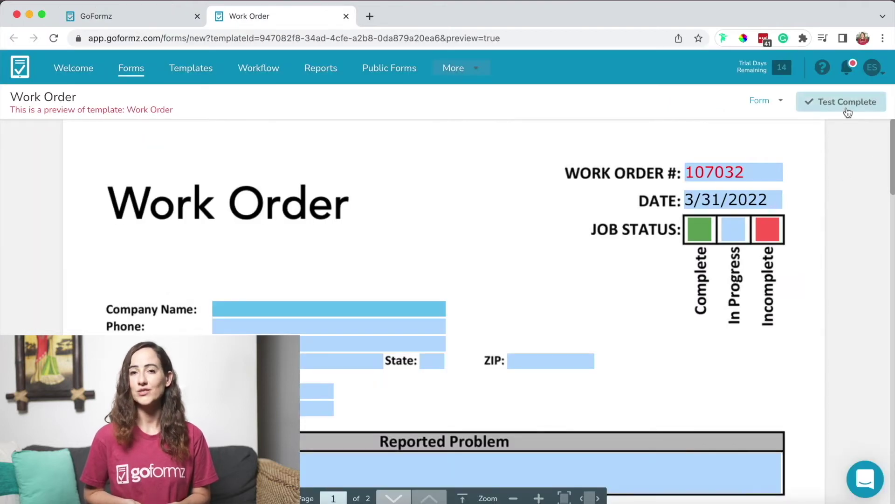
left_click(847, 102)
left_click(590, 323)
Search for and pick a Company Name, test-complete the form, then publish the template
left_click(394, 315)
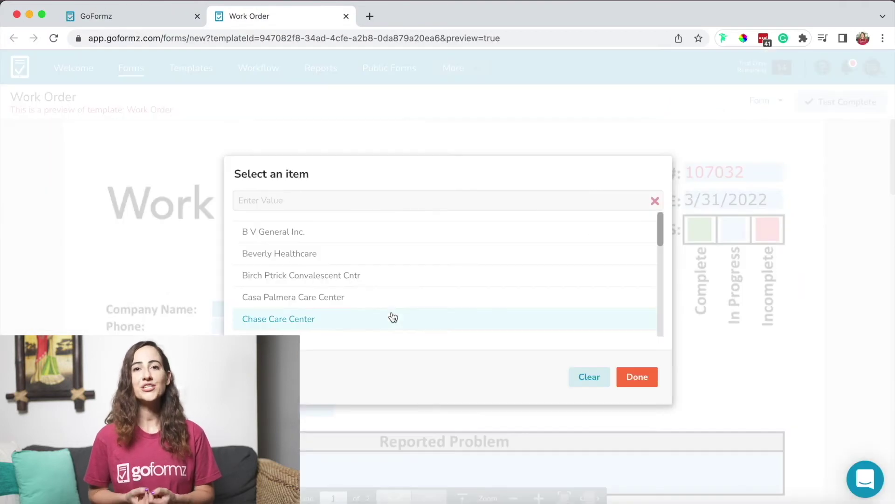
left_click(380, 191)
type("Emily's Comp")
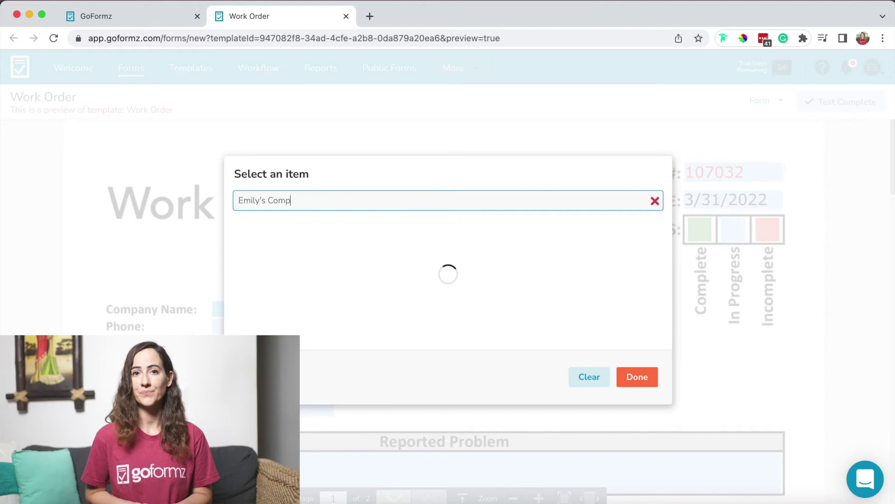
left_click(623, 376)
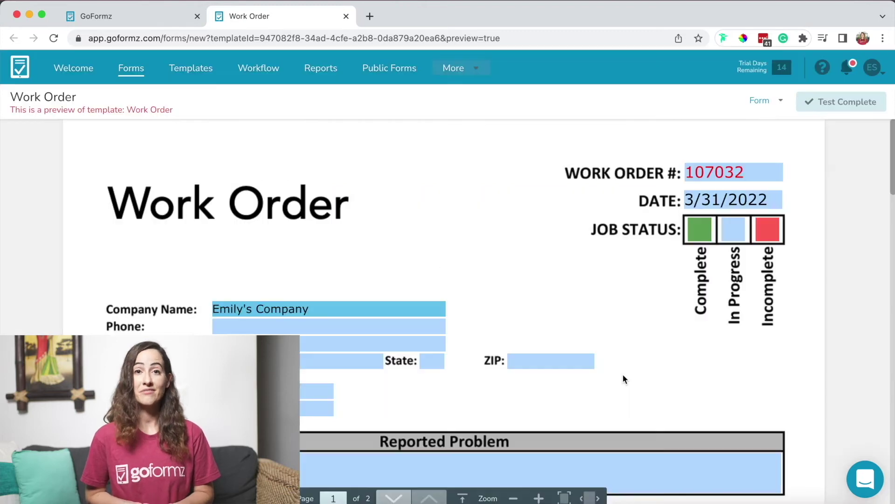
left_click(866, 102)
left_click(141, 14)
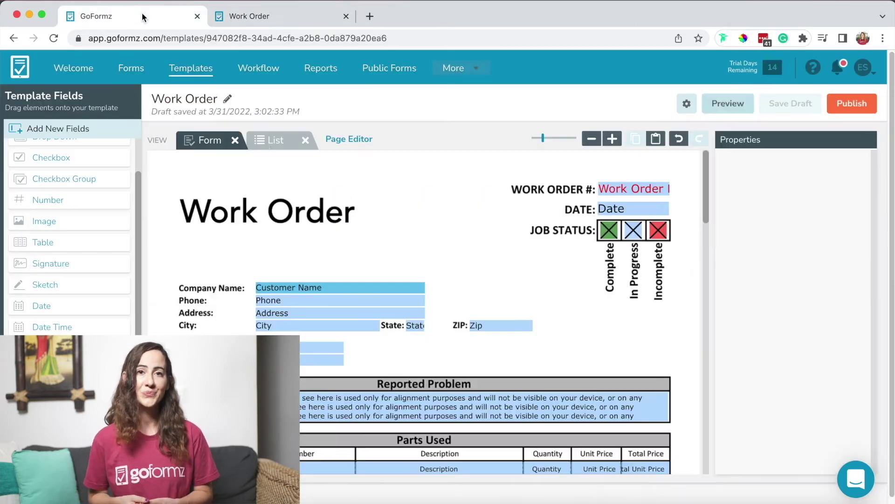
left_click(838, 108)
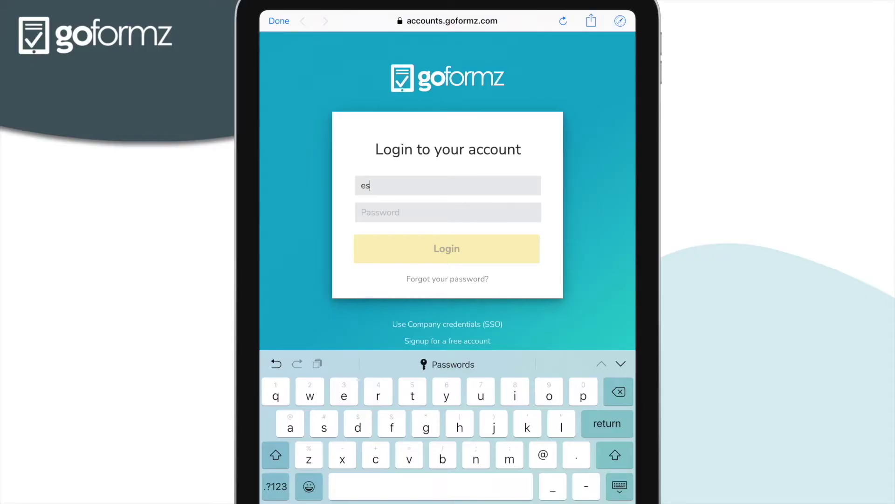
Log in to the GoFormz tablet app with the account e-mail and password
left_click(448, 212)
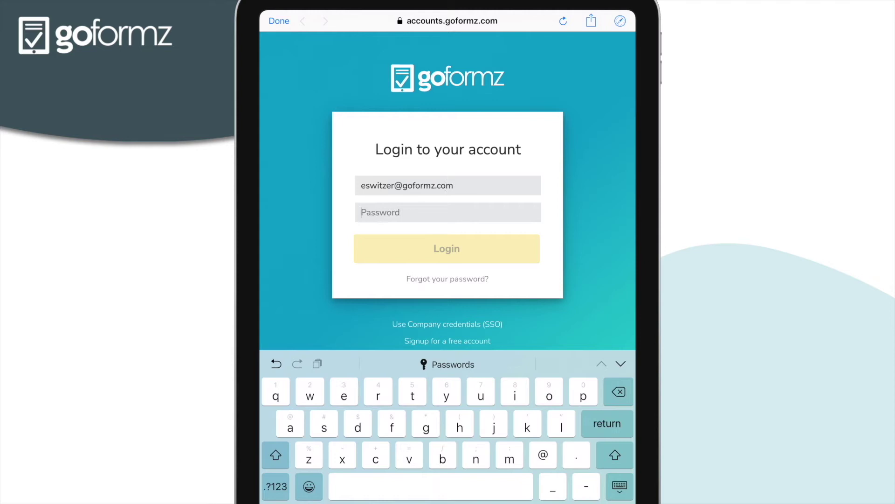
type("••••••••••••")
key("Return")
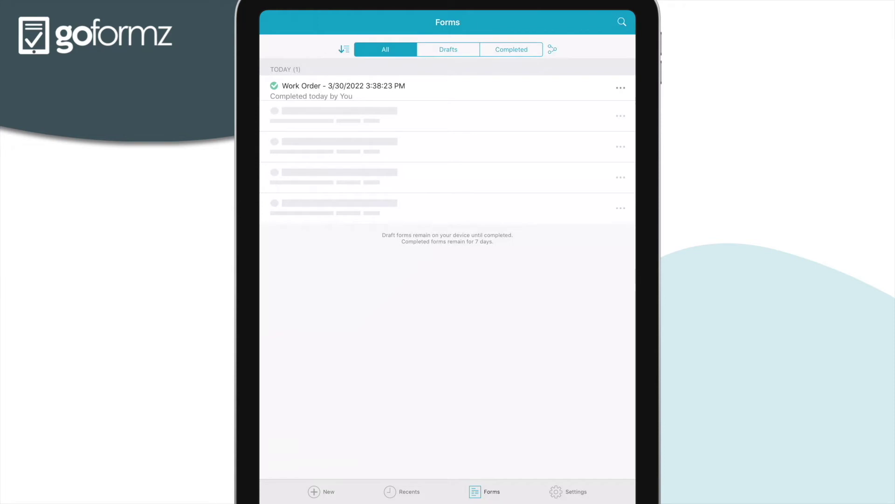
Browse the Device & App, Profile and Sync settings tabs, then go to Recents
left_click(569, 491)
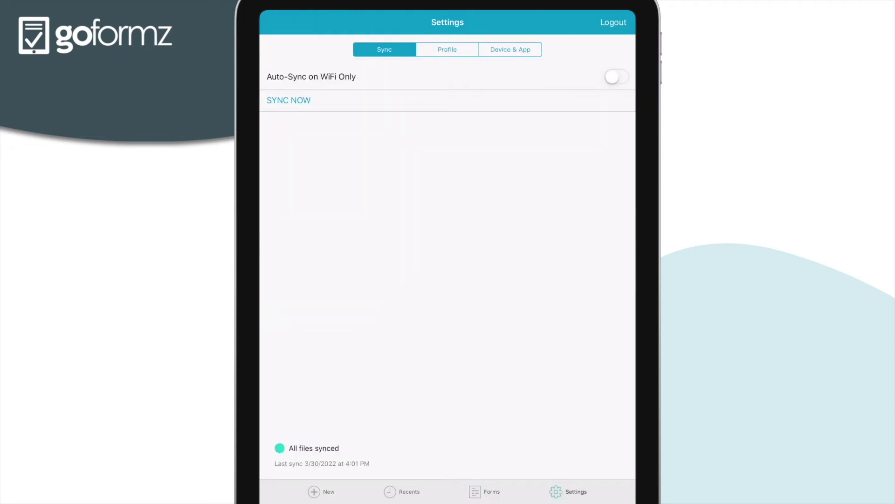
left_click(510, 50)
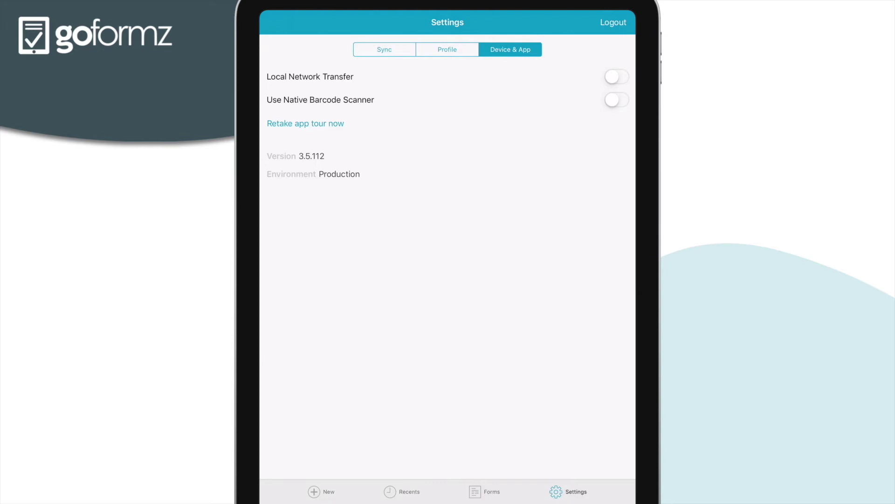
left_click(448, 49)
left_click(384, 49)
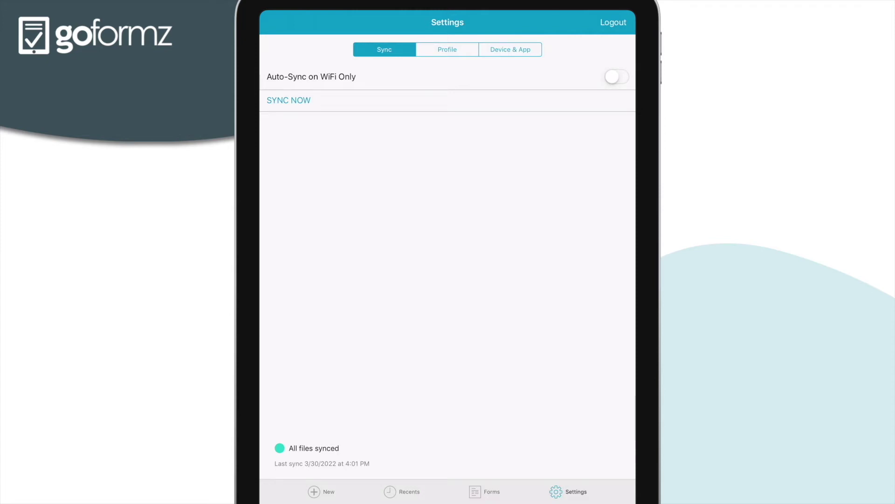
left_click(402, 492)
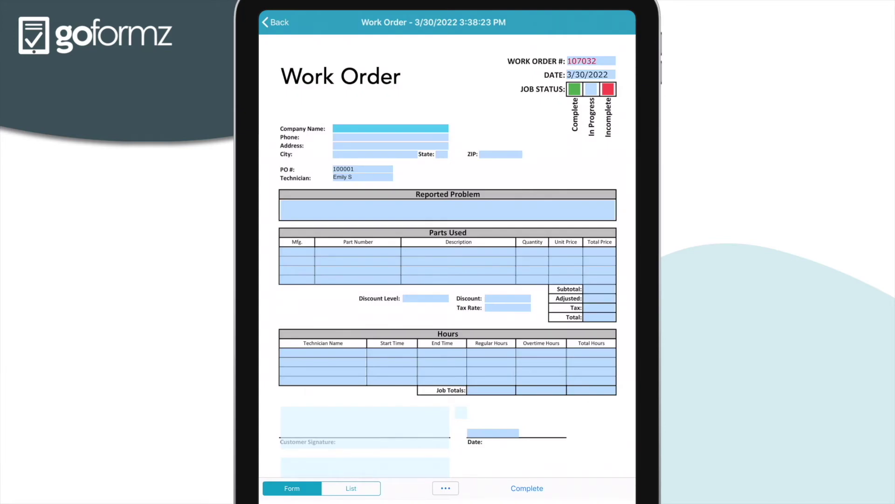
left_click(351, 487)
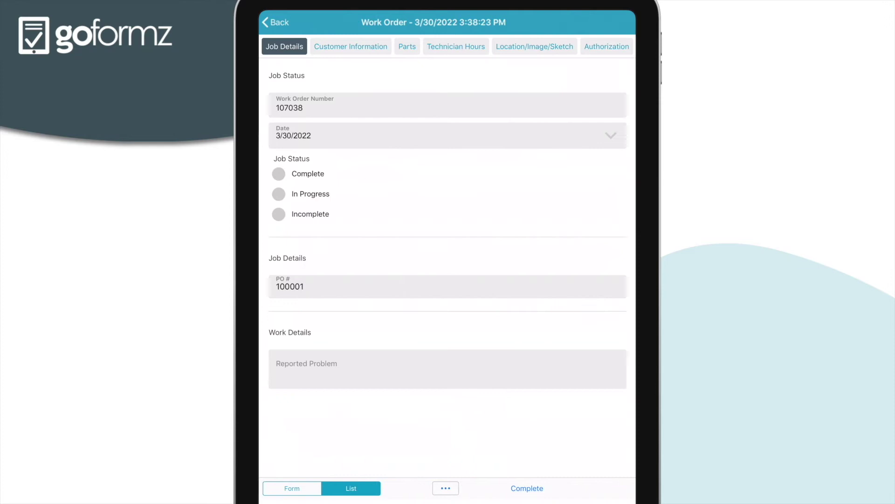
left_click(351, 46)
left_click(407, 46)
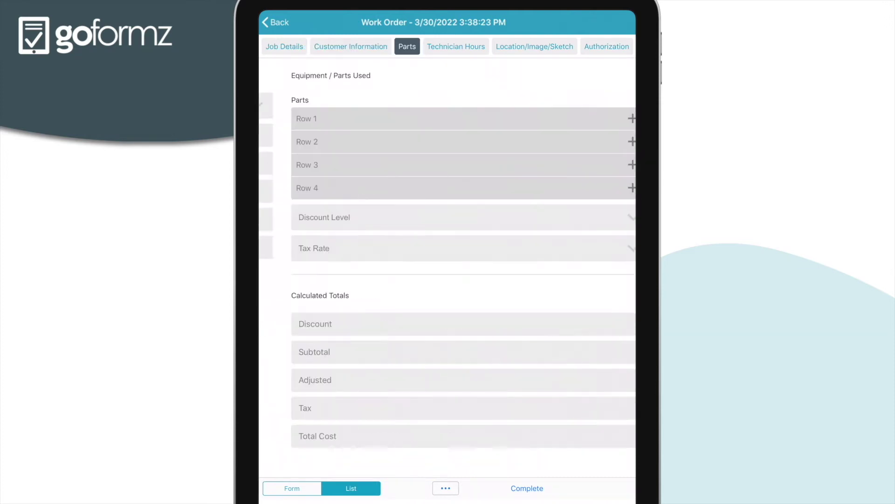
left_click(455, 46)
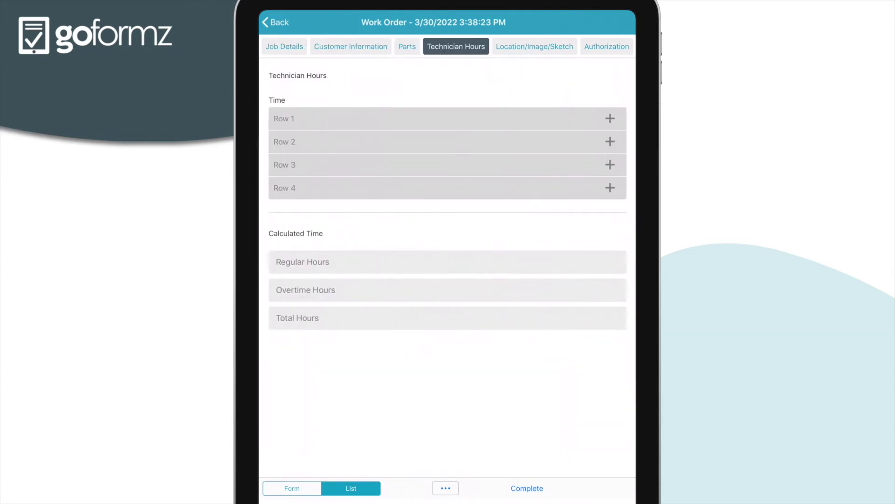
left_click(292, 487)
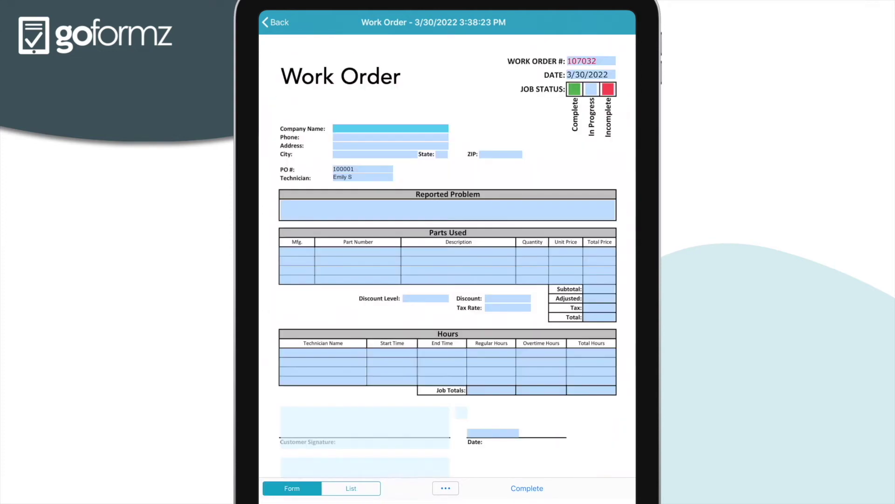